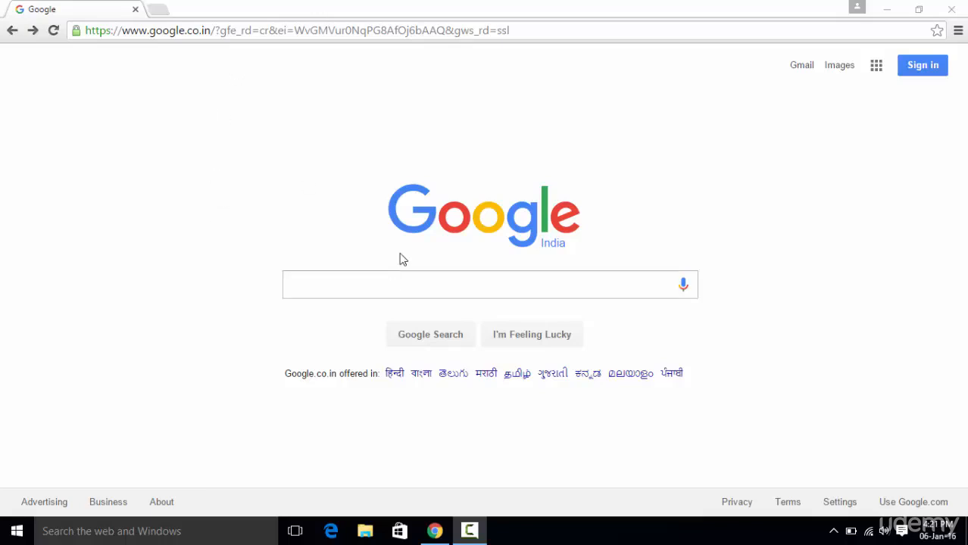
Step: Search Google for "download java jdk"
left_click(363, 283)
type("do")
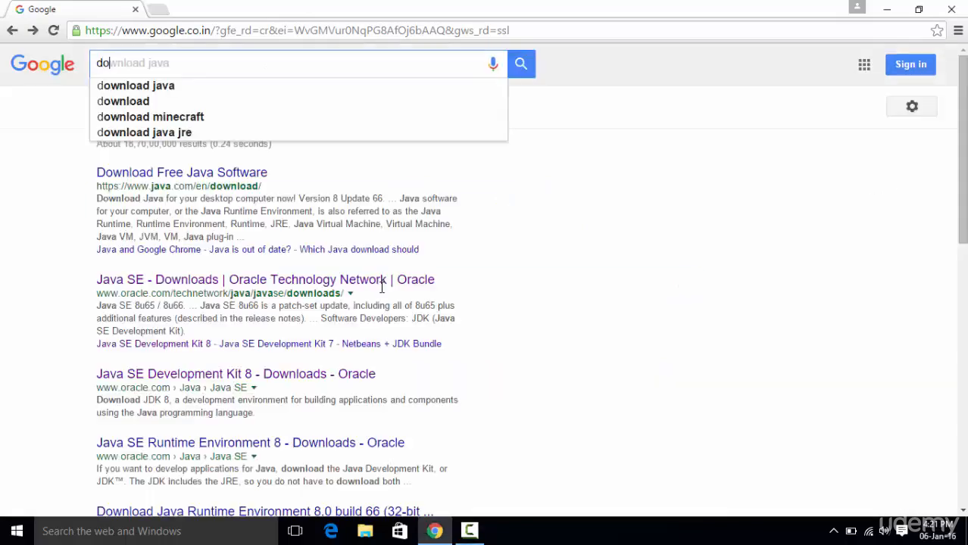
type("wnload j")
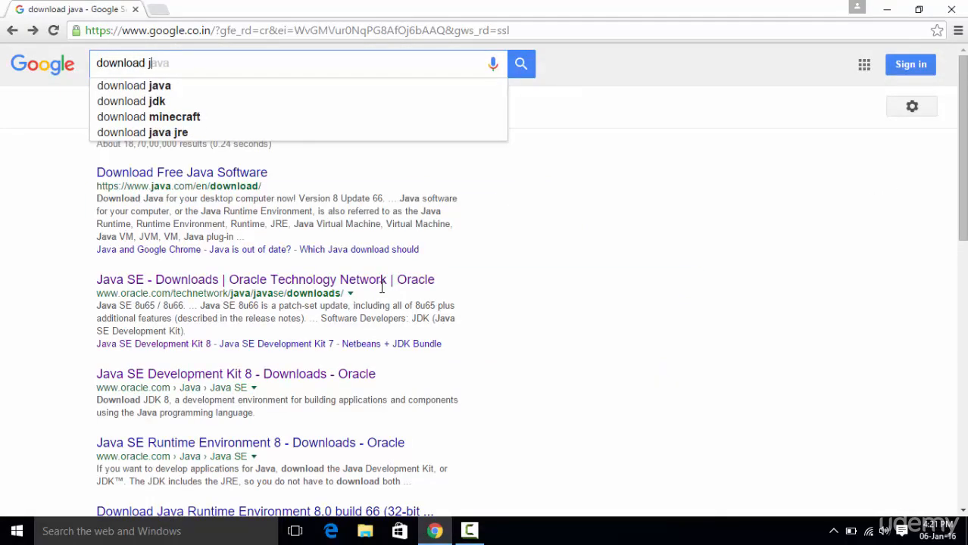
type("ava jdk")
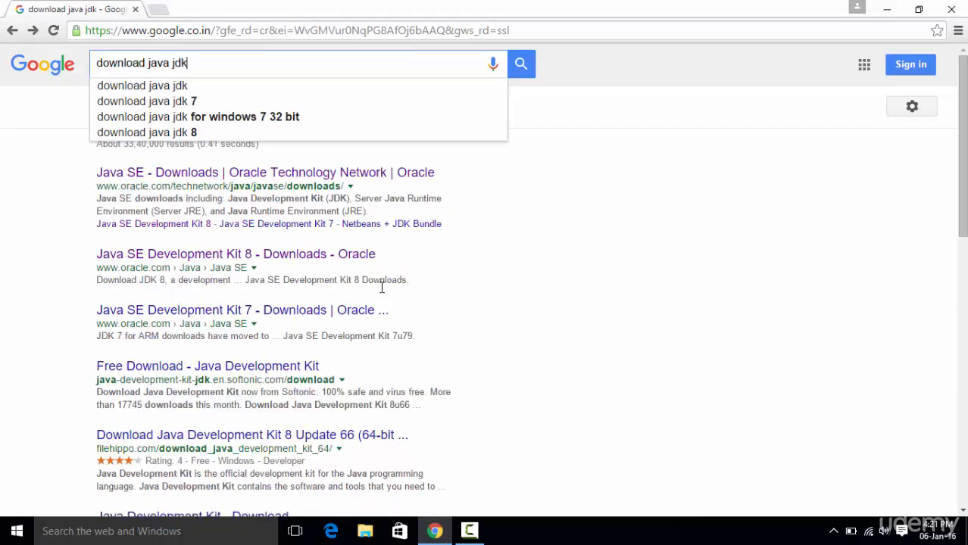
key("Return")
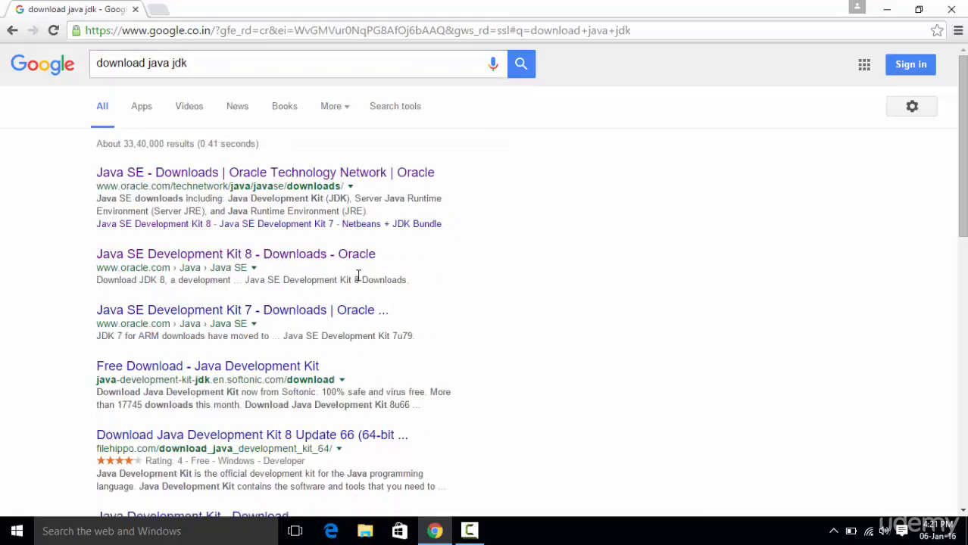
Step: Open Oracle's Java SE Downloads result in a new tab and go to the Java Platform (JDK) 8u65 / 8u66 download page
right_click(234, 174)
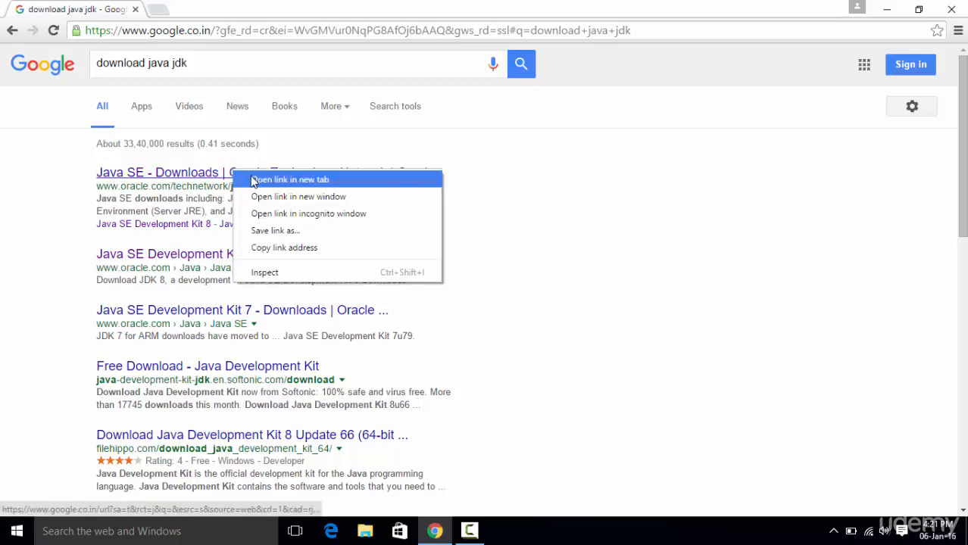
left_click(254, 180)
left_click(207, 7)
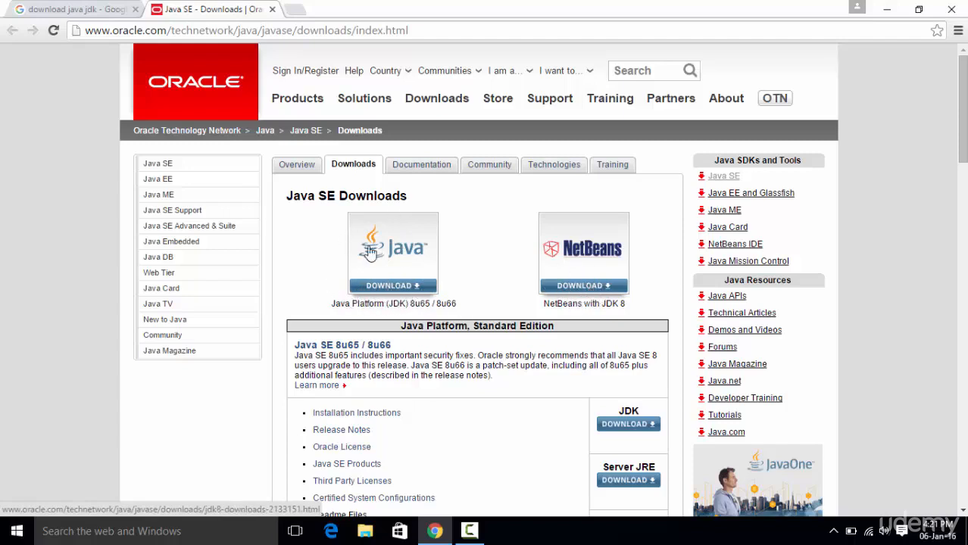
left_click(381, 292)
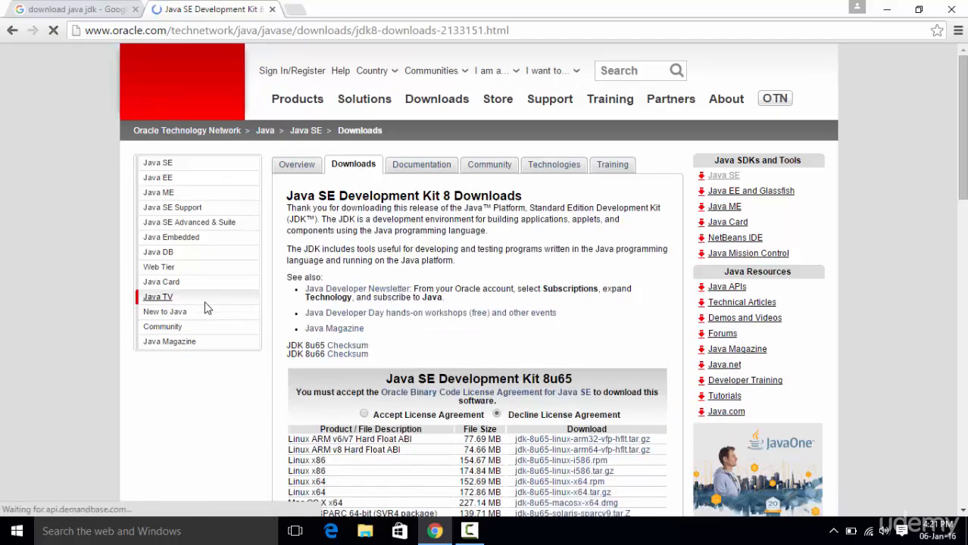
Step: Examine the JDK 8u65 and 8u66 download lists, comparing the Windows x86 and Windows x64 packages
scroll(318, 227, "down", 2)
scroll(253, 260, "down", 2)
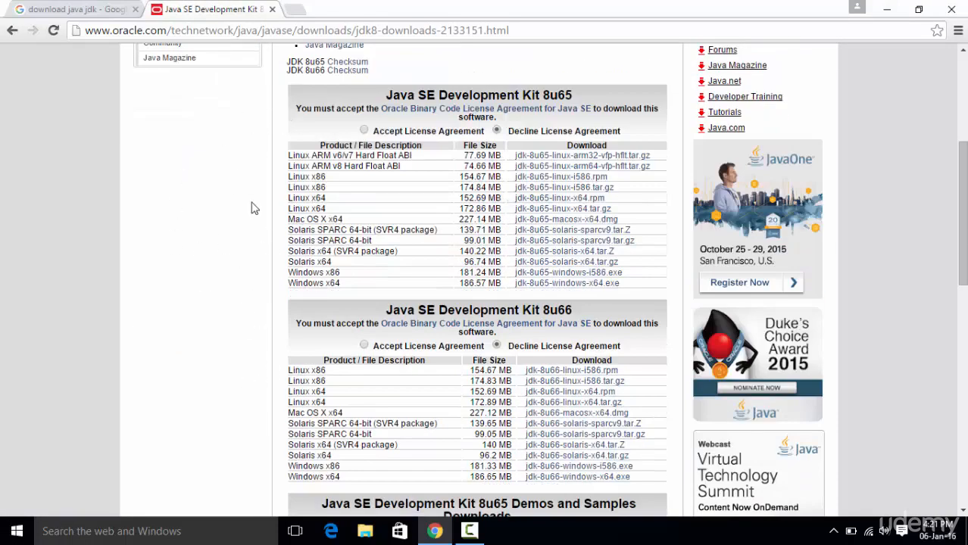
scroll(255, 208, "down", 1)
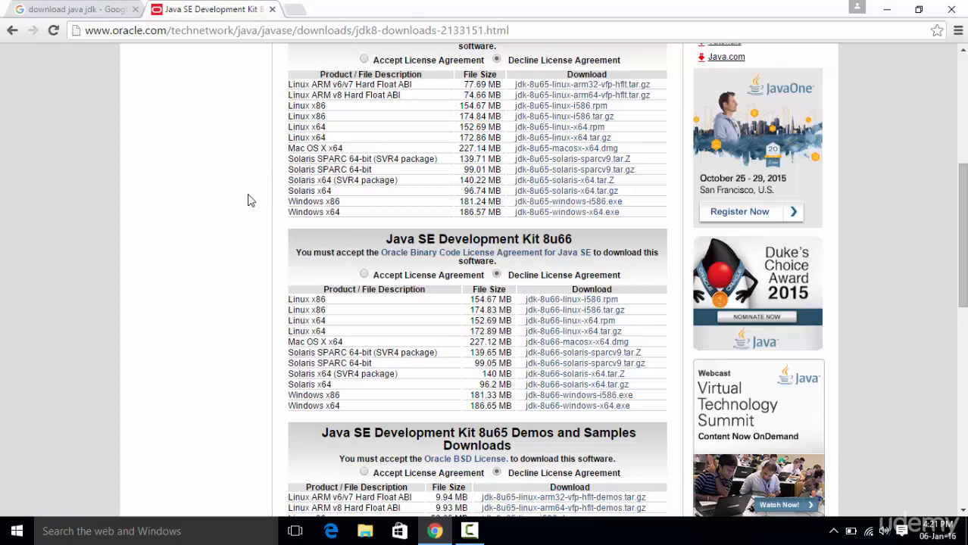
scroll(251, 201, "up", 1)
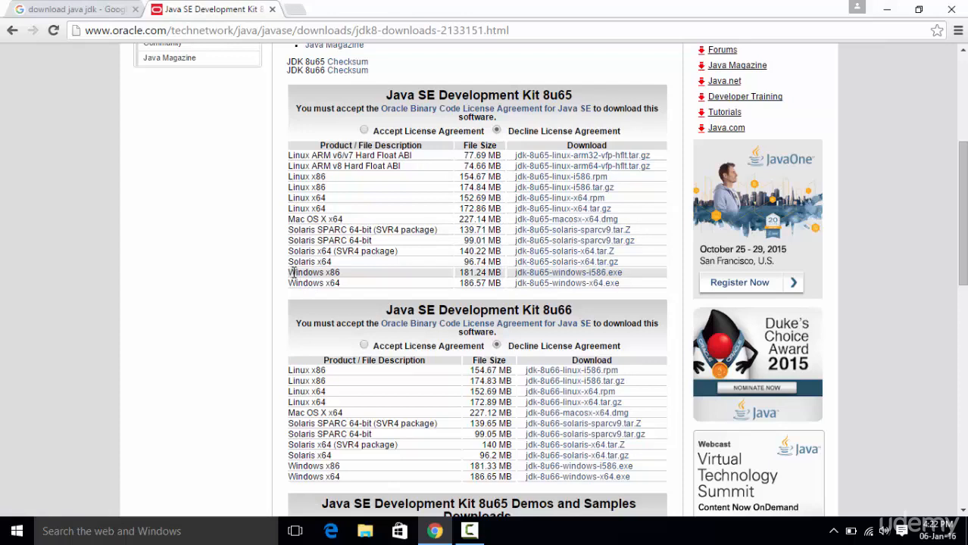
left_click_drag(311, 273, 343, 284)
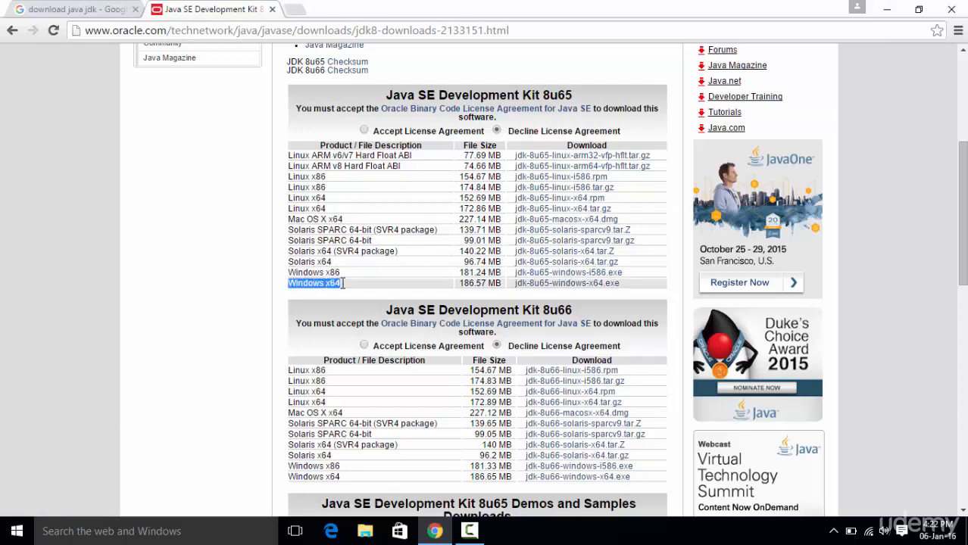
left_click(342, 287)
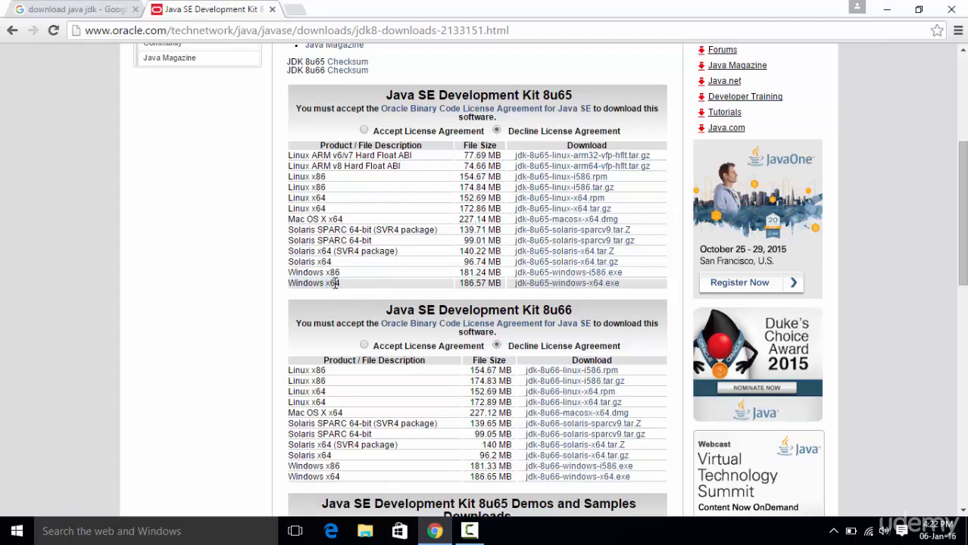
left_click_drag(326, 272, 342, 272)
Step: Minimize the browser, check the computer's system type in the This PC properties, and close the System and File Explorer windows
left_click(887, 10)
left_click(3, 534)
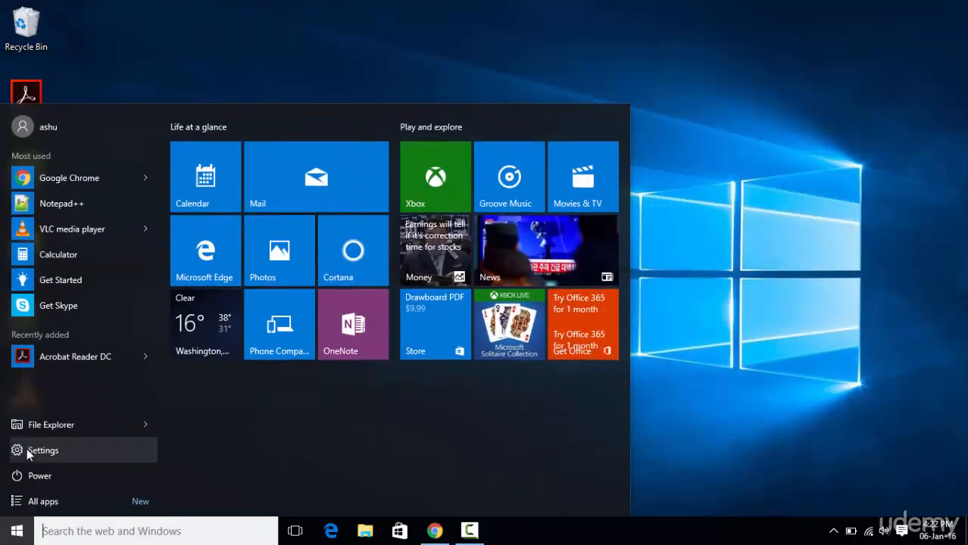
left_click(47, 423)
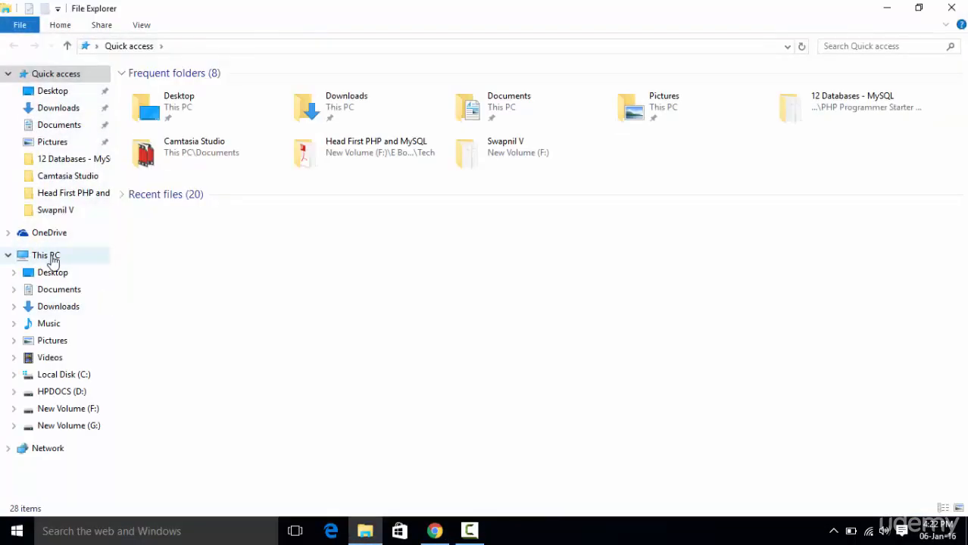
right_click(52, 255)
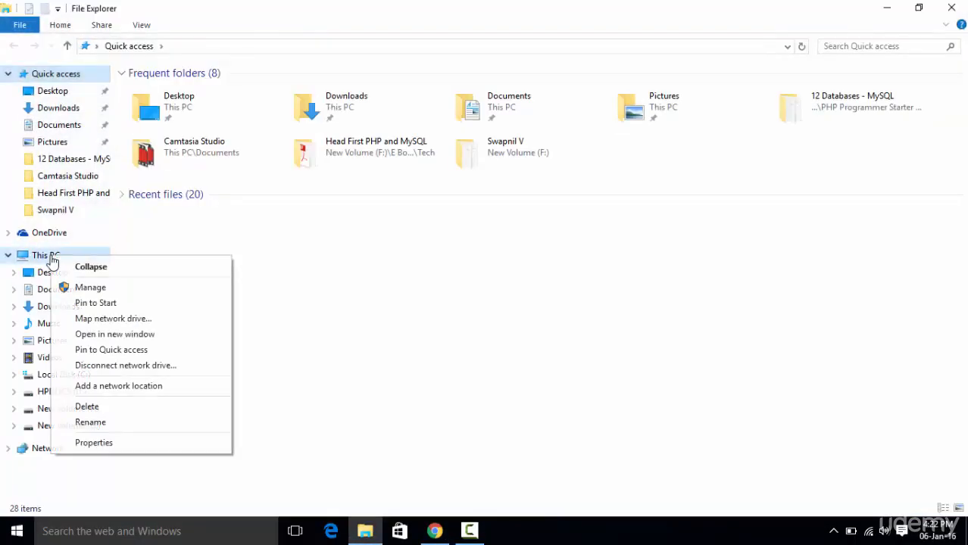
left_click(94, 443)
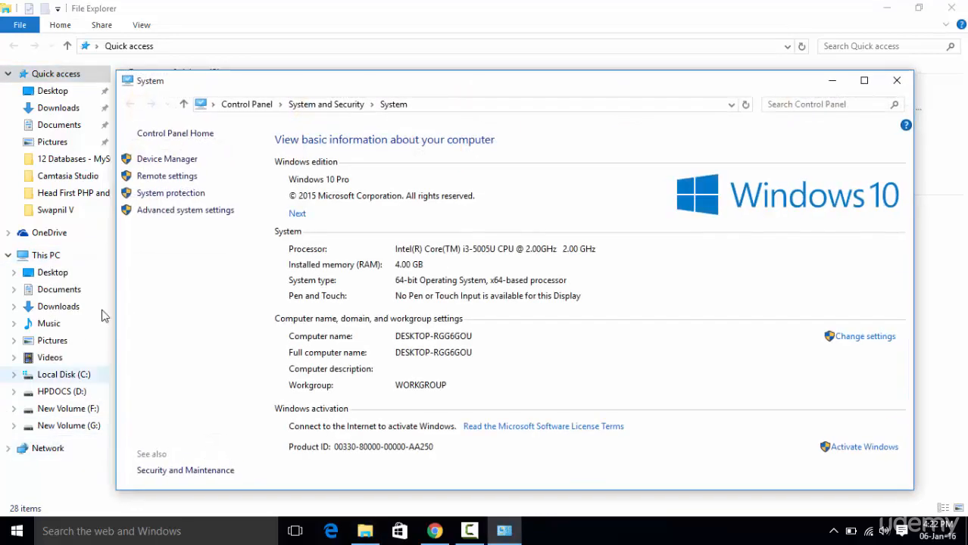
left_click_drag(330, 82, 324, 39)
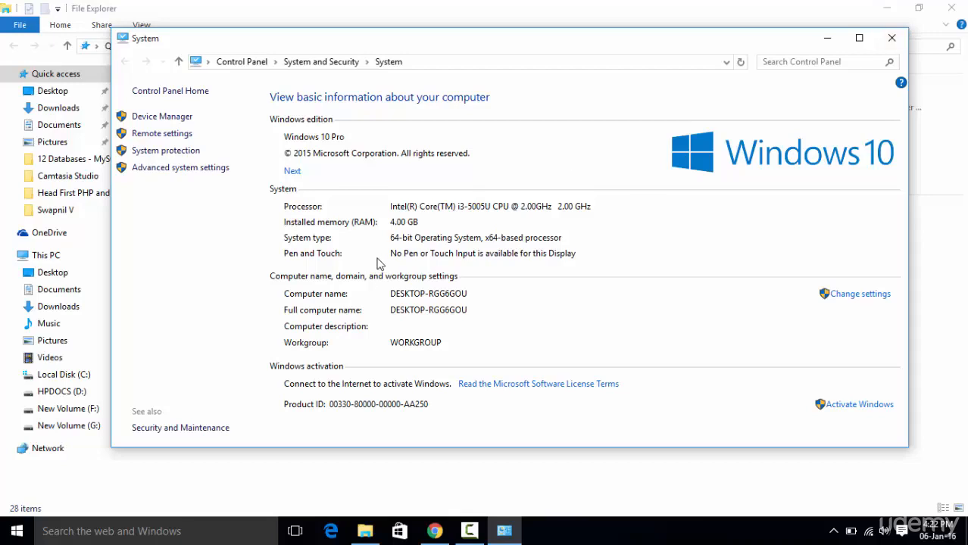
left_click(884, 45)
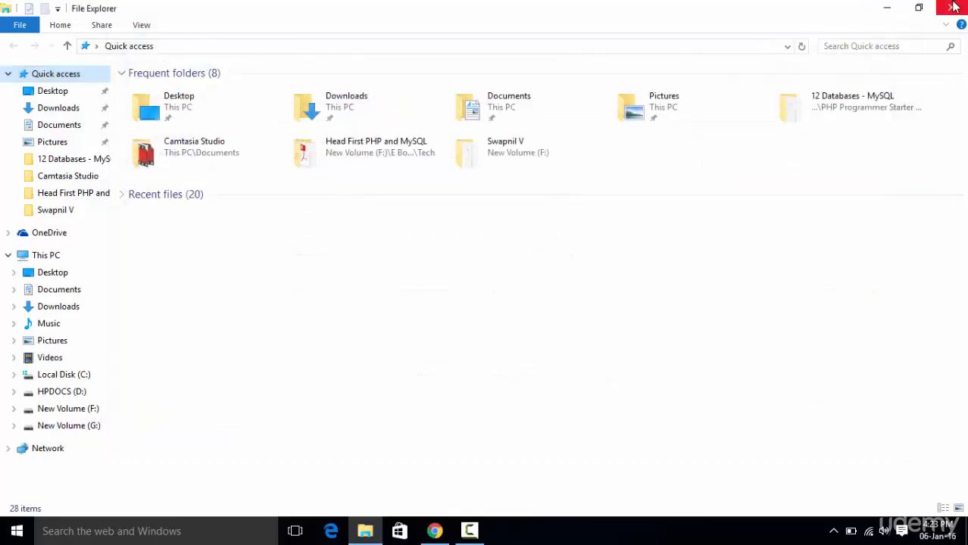
left_click(951, 8)
Step: Switch back to Chrome, accept the license agreement for Java SE Development Kit 8u65, and close the browser
left_click(433, 530)
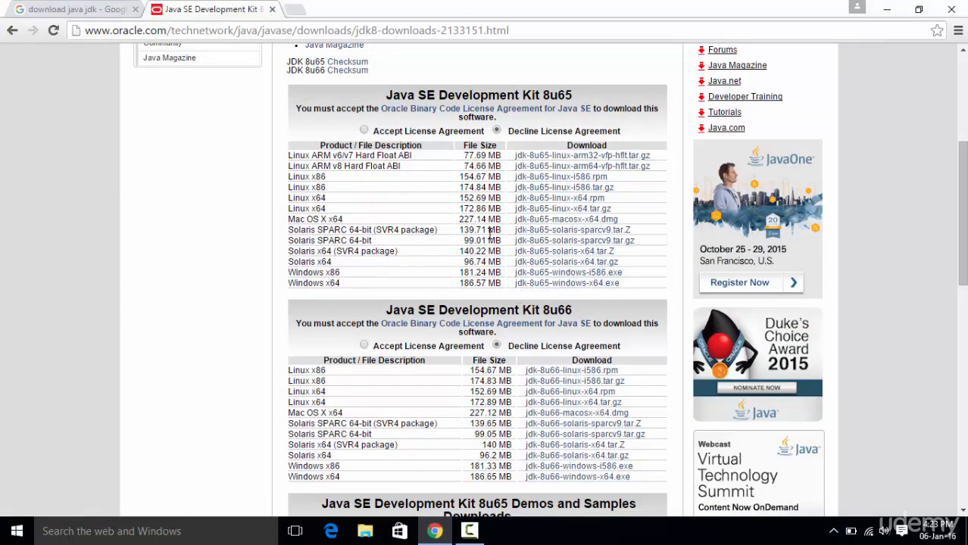
left_click(364, 131)
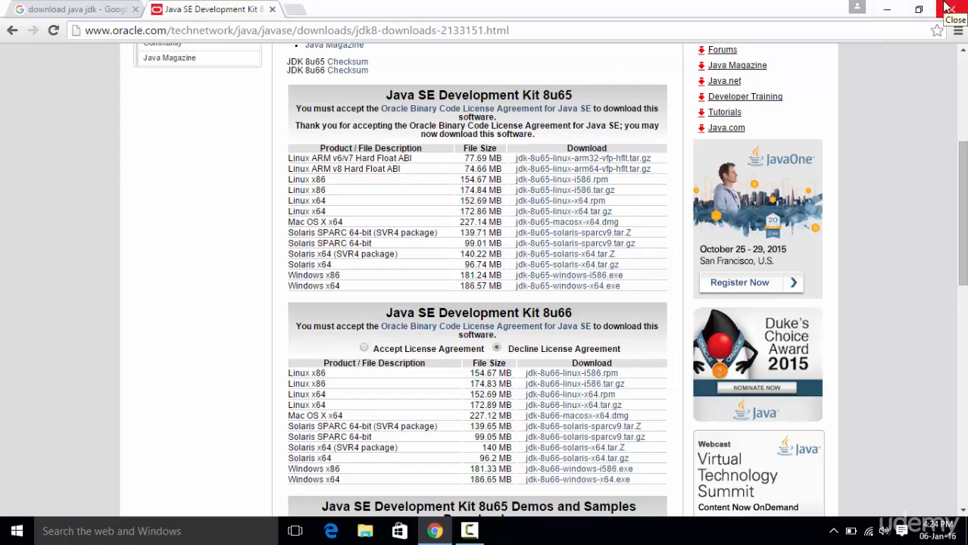
left_click(946, 7)
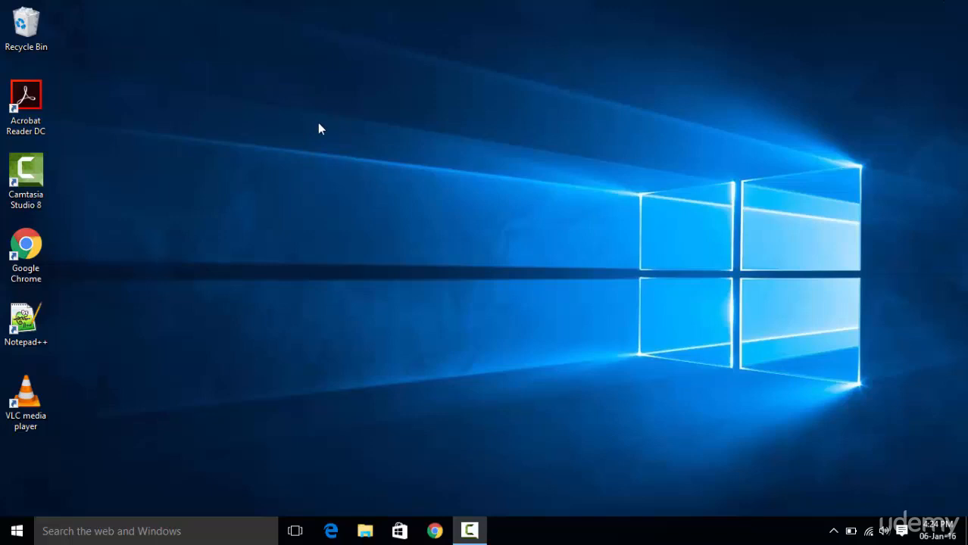
Step: Open File Explorer and display the properties of This PC
left_click(6, 537)
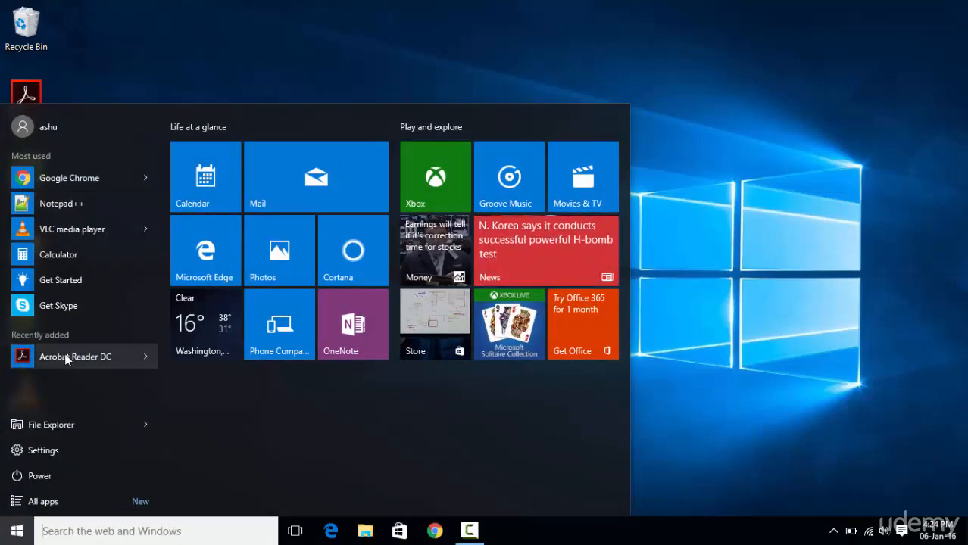
left_click(42, 428)
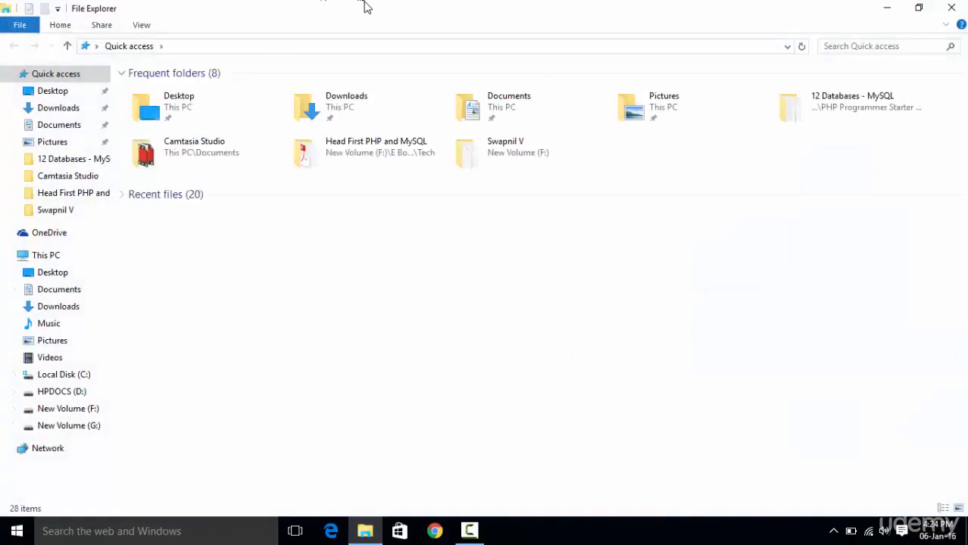
double_click(363, 6)
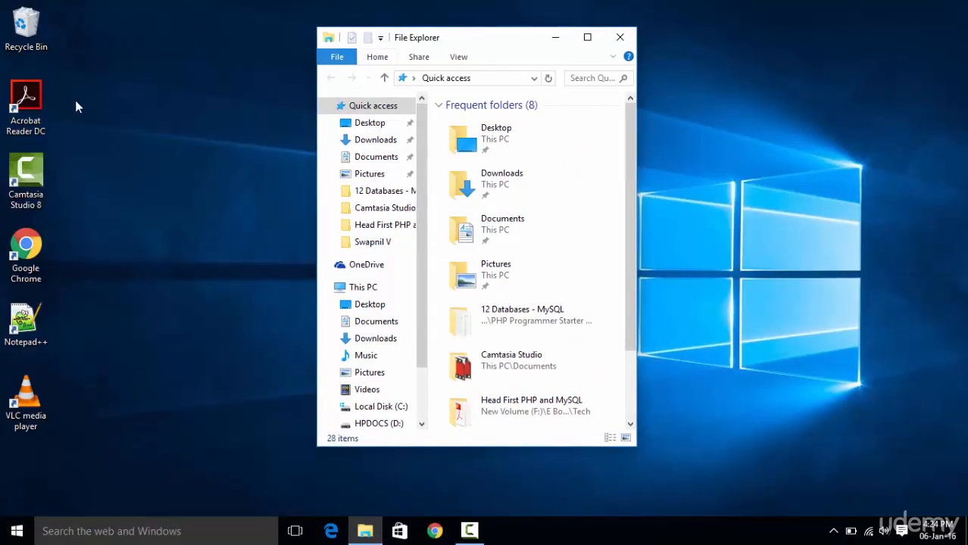
left_click(587, 37)
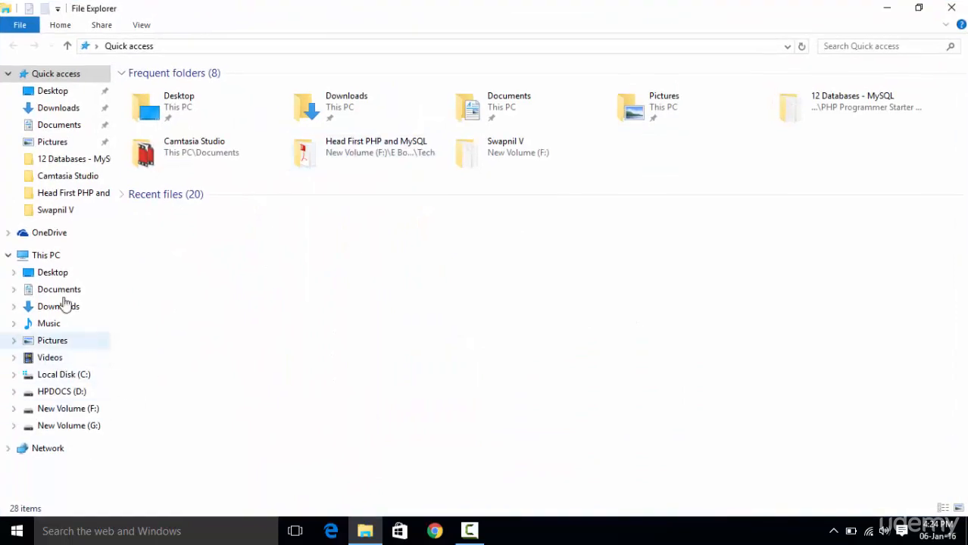
right_click(41, 258)
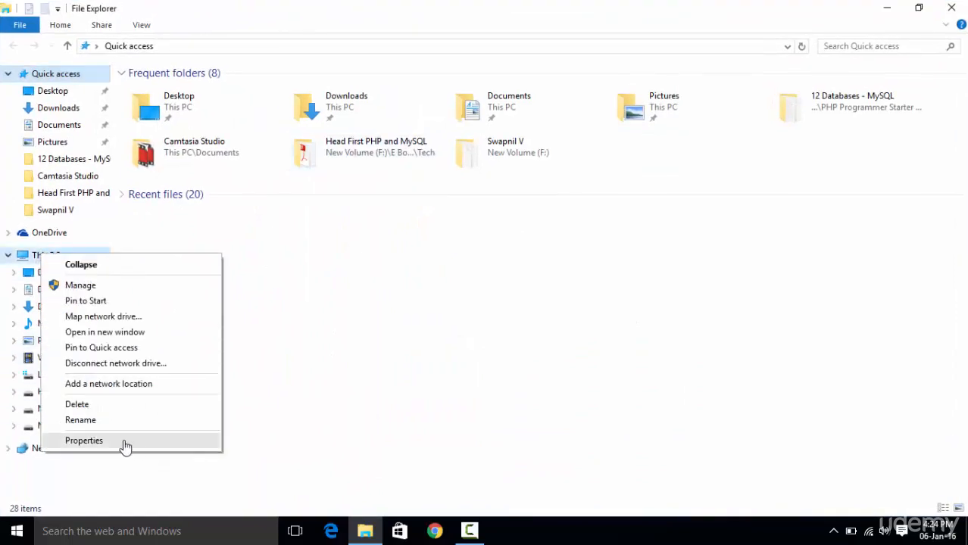
left_click(83, 440)
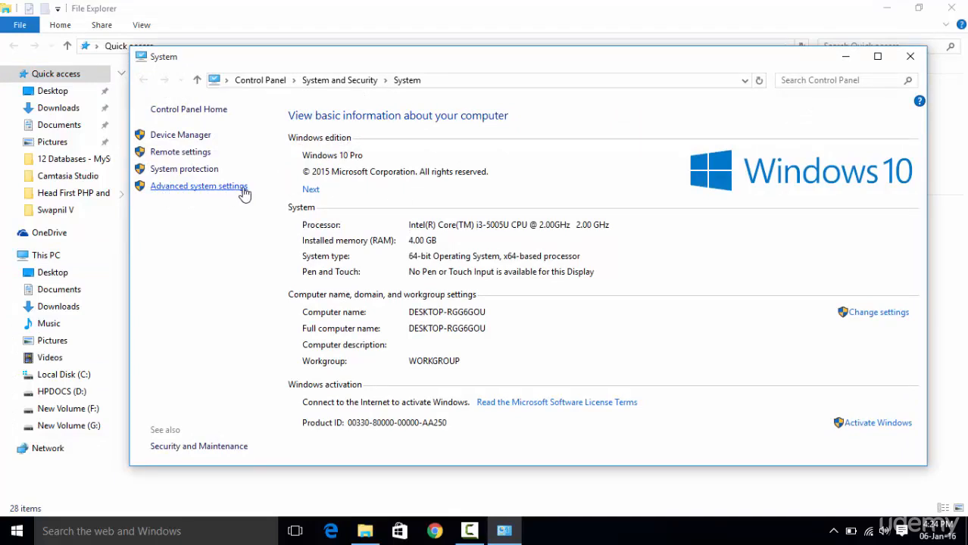
Step: Open the advanced system settings and bring up the Environment Variables dialog, moving the dialogs clear of each other
left_click(194, 187)
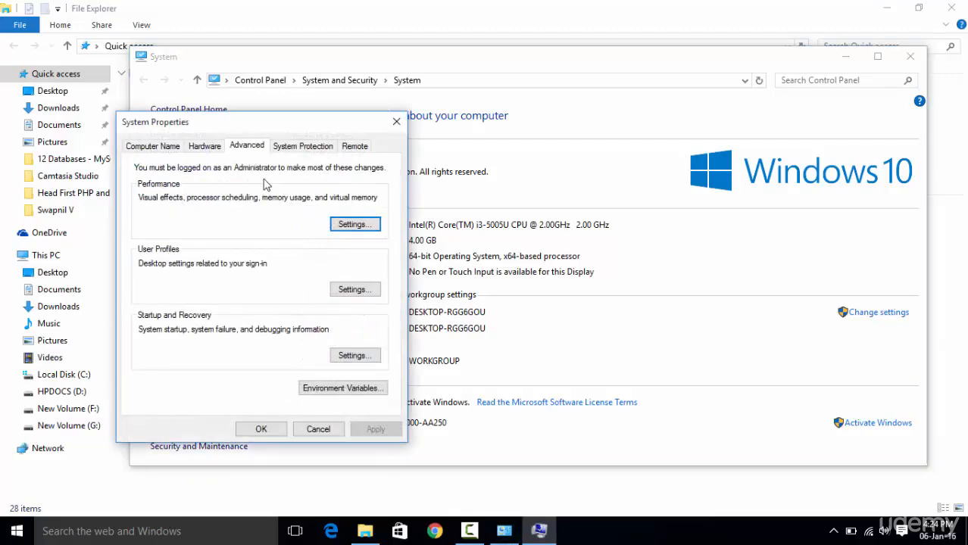
left_click_drag(264, 125, 550, 81)
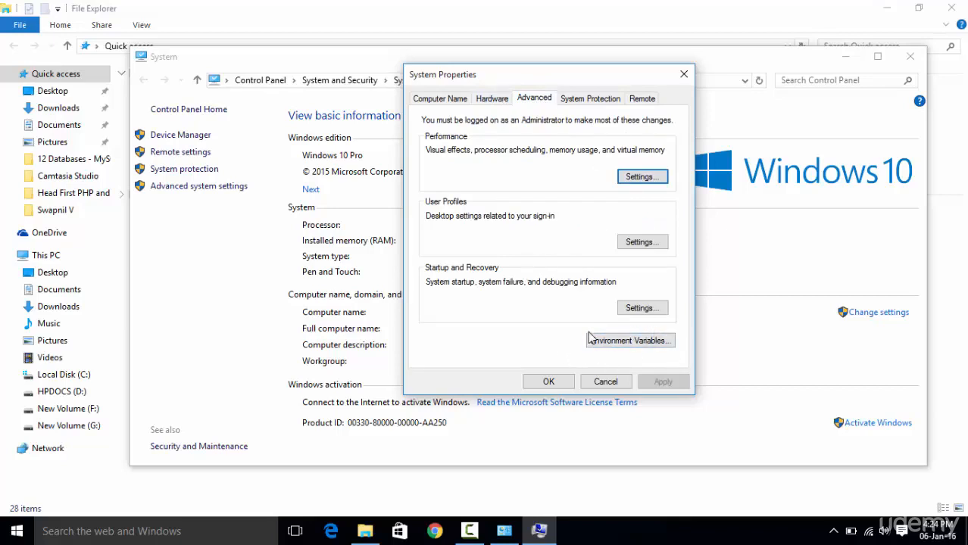
left_click(611, 342)
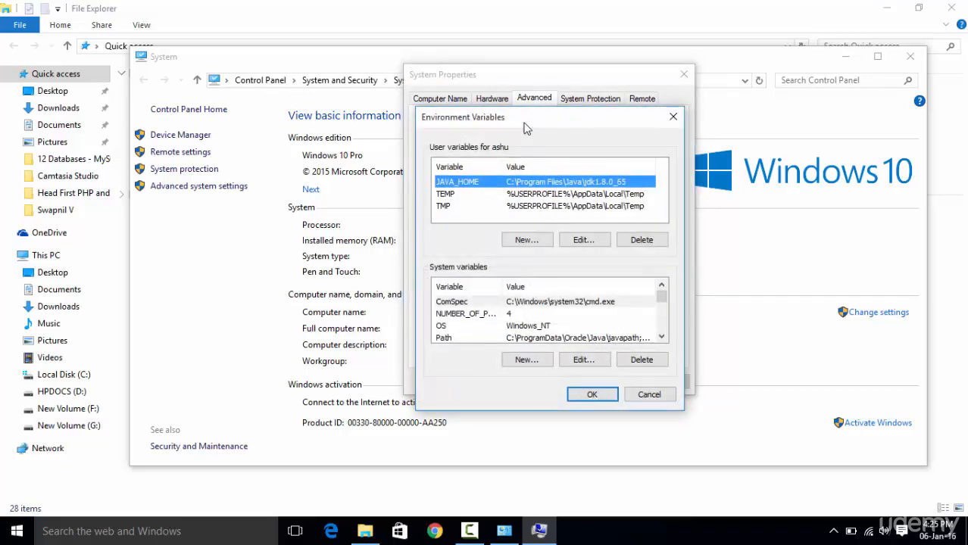
left_click_drag(523, 122, 575, 114)
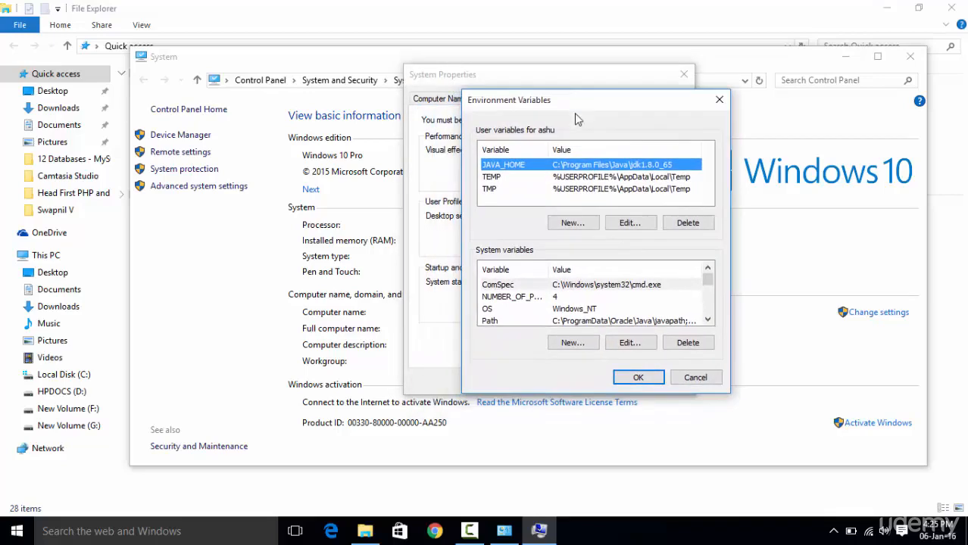
Step: Examine the JAVA_HOME, TEMP and TMP entries among the user variables
left_click(566, 178)
left_click(568, 192)
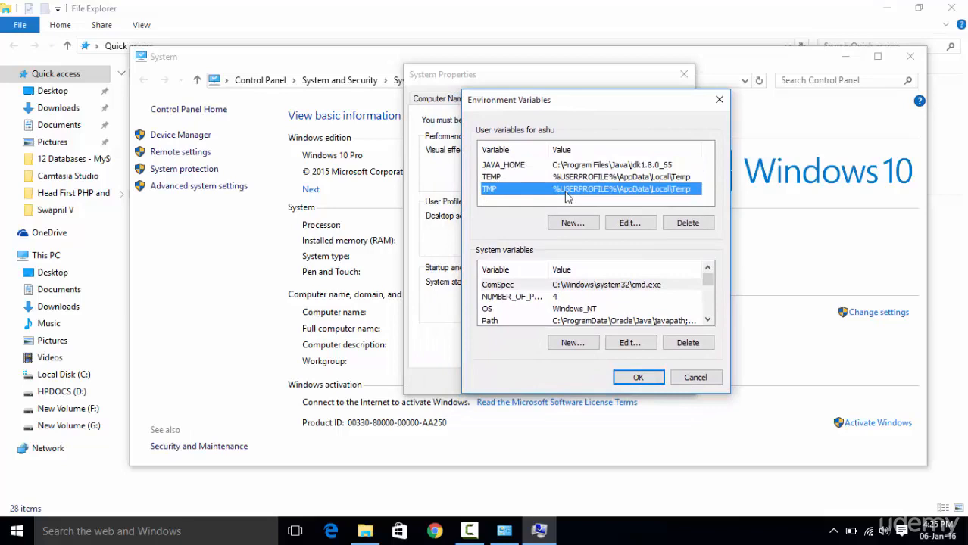
left_click(492, 180)
left_click(497, 190)
left_click(505, 165)
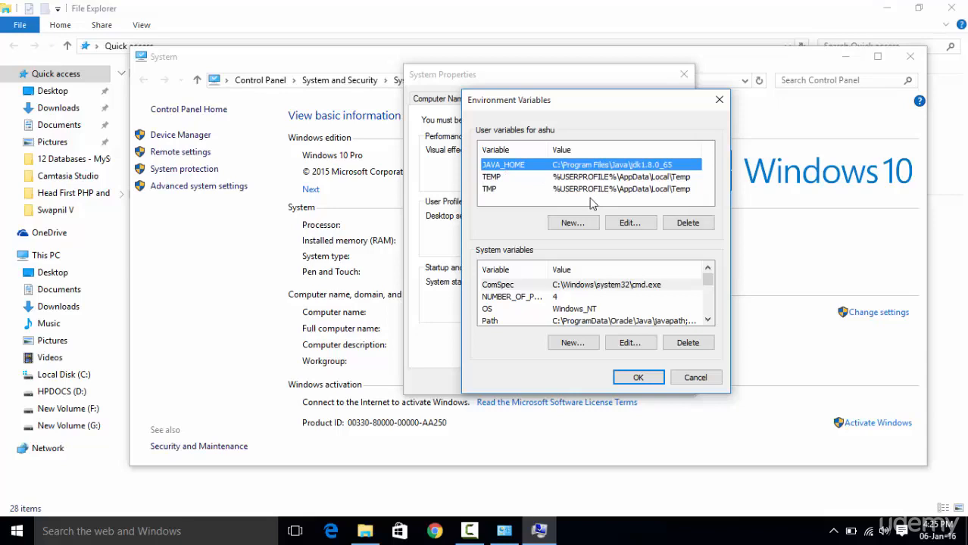
left_click(527, 175)
left_click(526, 166)
Step: Close the Environment Variables dialog and minimize the System and File Explorer windows
left_click(719, 99)
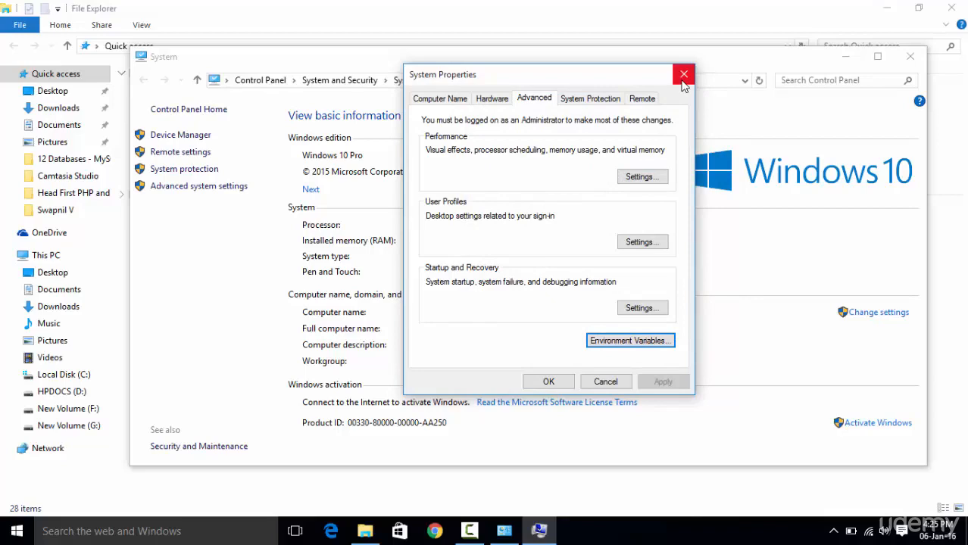
left_click(845, 65)
left_click(847, 57)
left_click(874, 10)
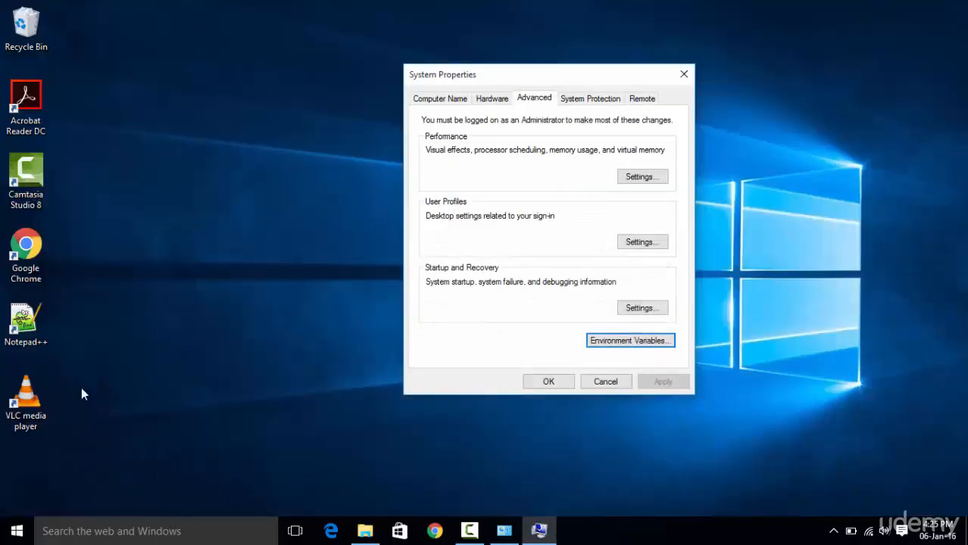
Step: Open File Explorer and browse to the folder C:\Program Files\Java\jdk1.8.0_65
left_click(16, 530)
left_click(54, 425)
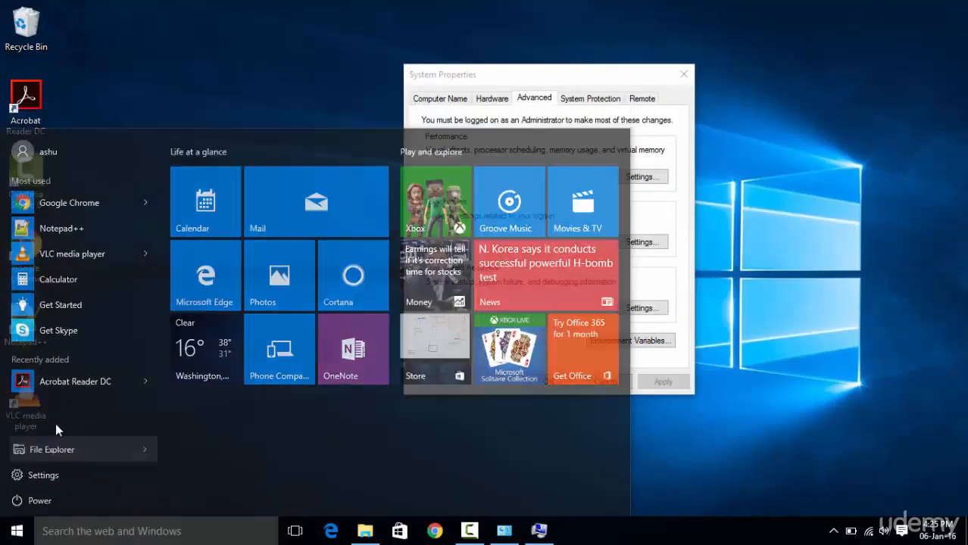
double_click(368, 215)
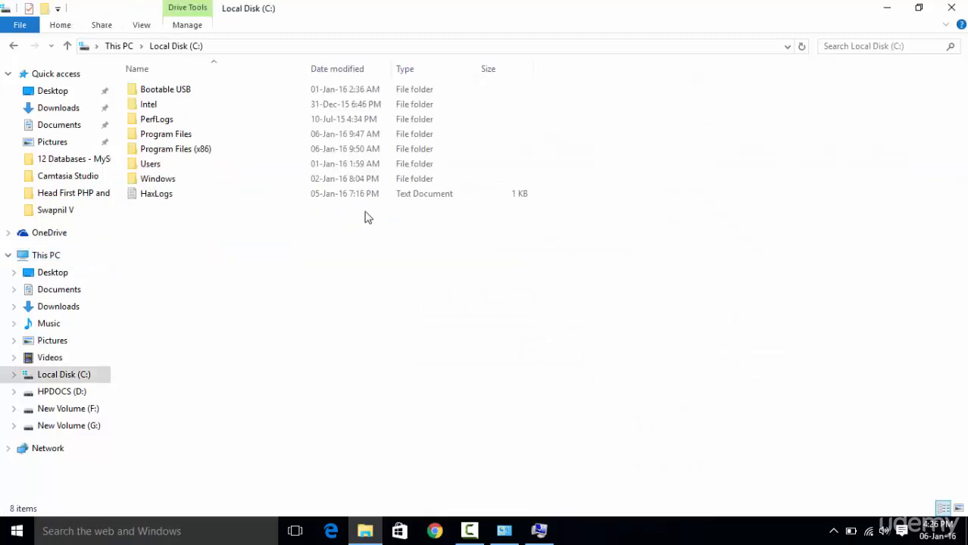
double_click(173, 139)
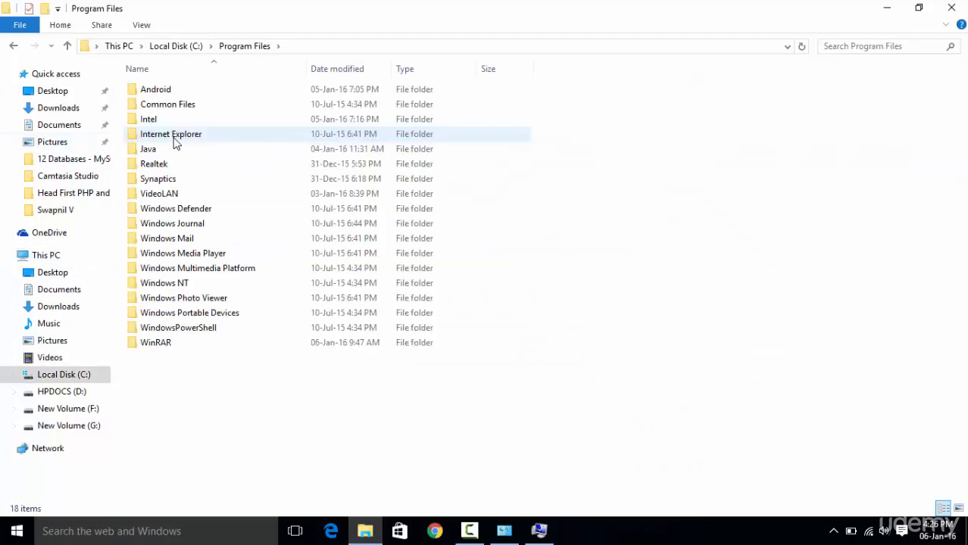
double_click(152, 150)
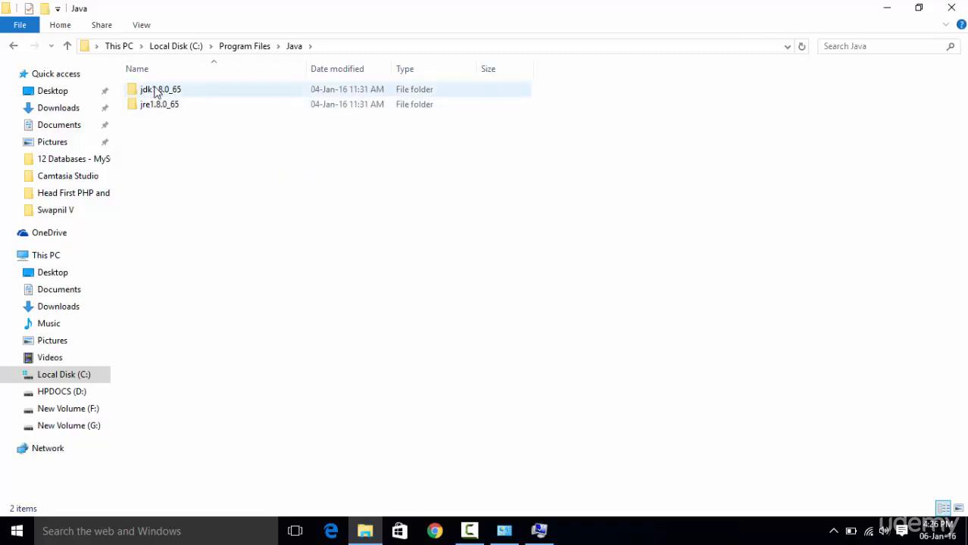
double_click(156, 92)
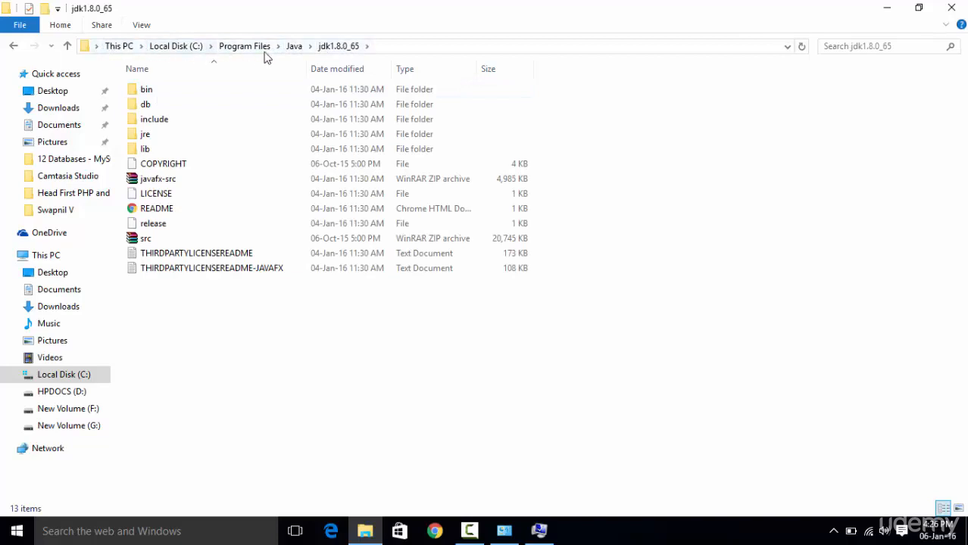
Step: Copy the full path of the jdk1.8.0_65 folder
left_click(379, 46)
right_click(212, 46)
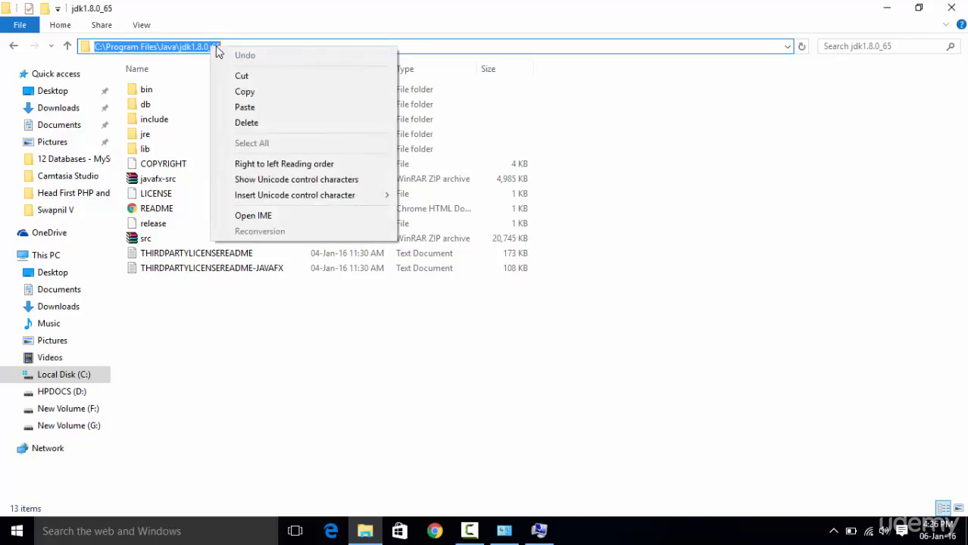
left_click(239, 94)
left_click(305, 10)
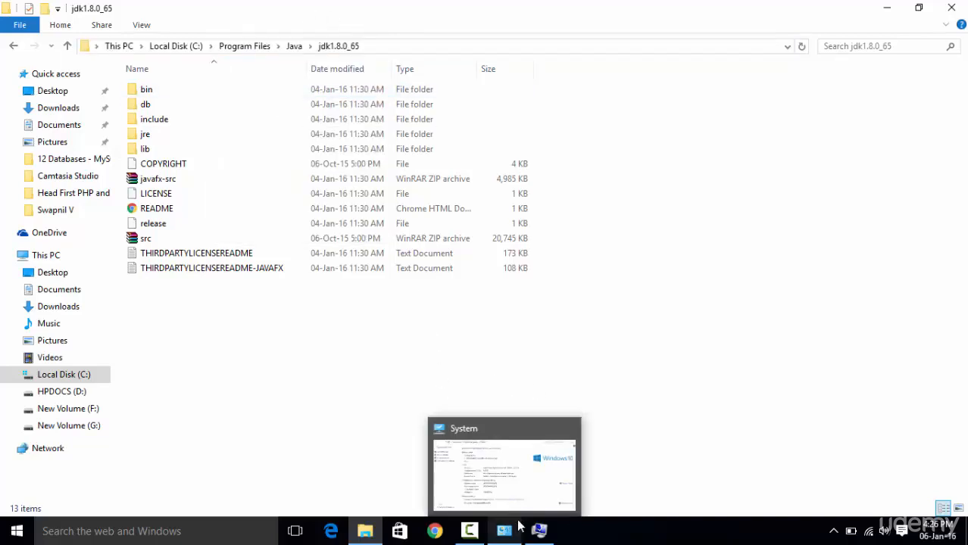
Step: Bring the System Properties dialog back to the front and open its Environment Variables dialog
left_click(540, 530)
left_click(539, 531)
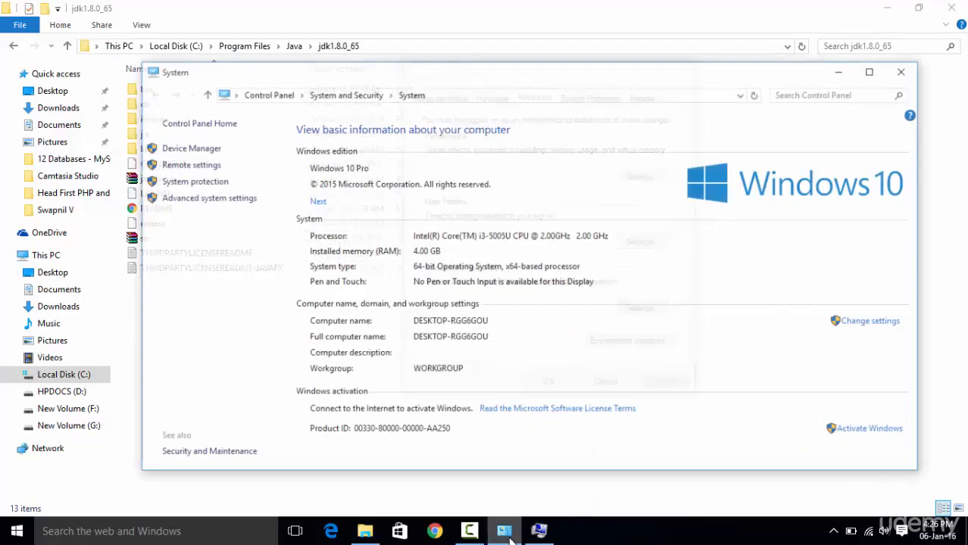
left_click(539, 531)
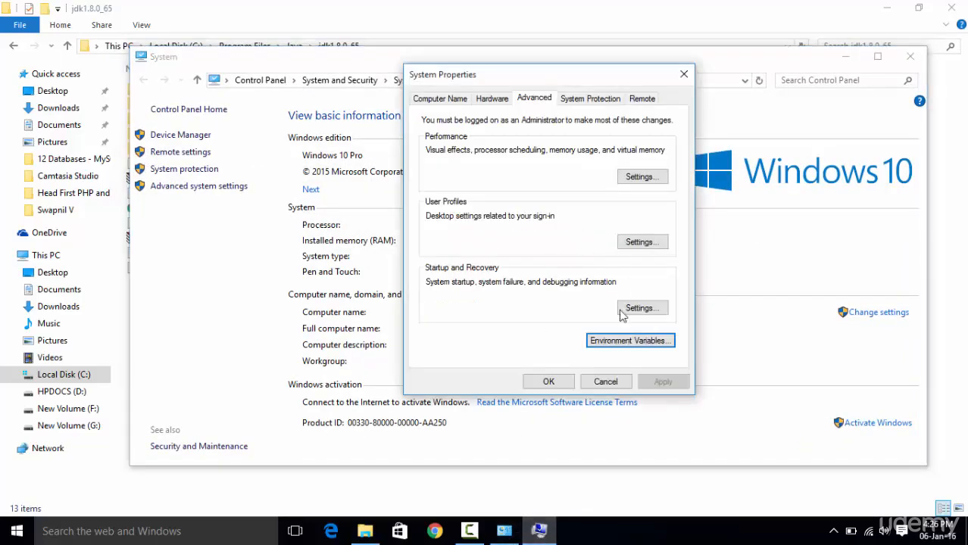
left_click(613, 340)
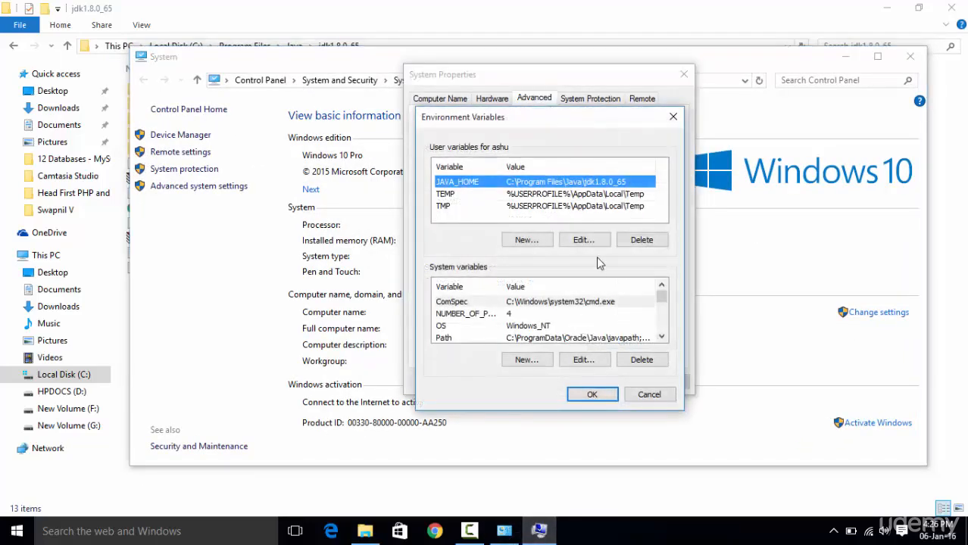
Step: Start a new user variable, paste C:\Program Files\Java\jdk1.8.0_65 as its value, and cancel it without saving
left_click(526, 240)
left_click_drag(559, 159, 518, 275)
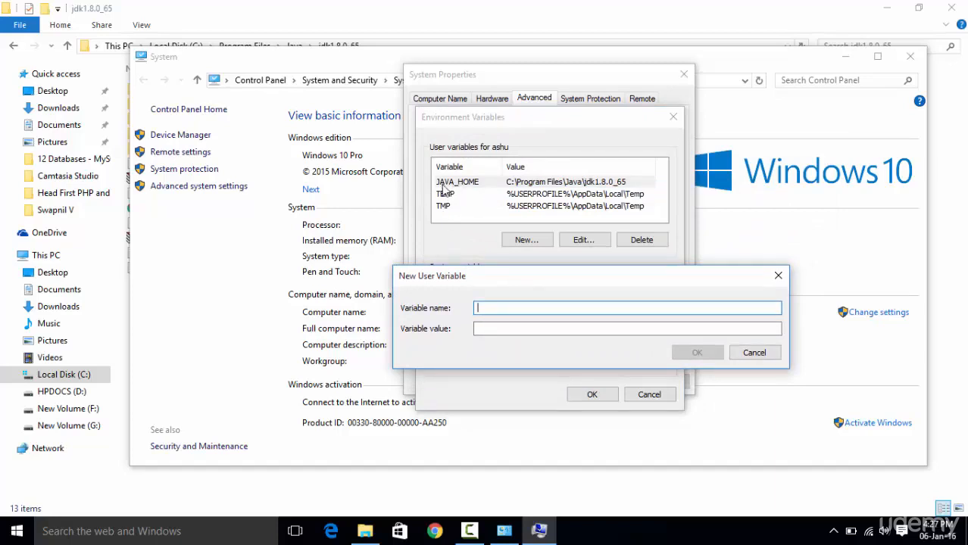
left_click_drag(489, 277, 480, 306)
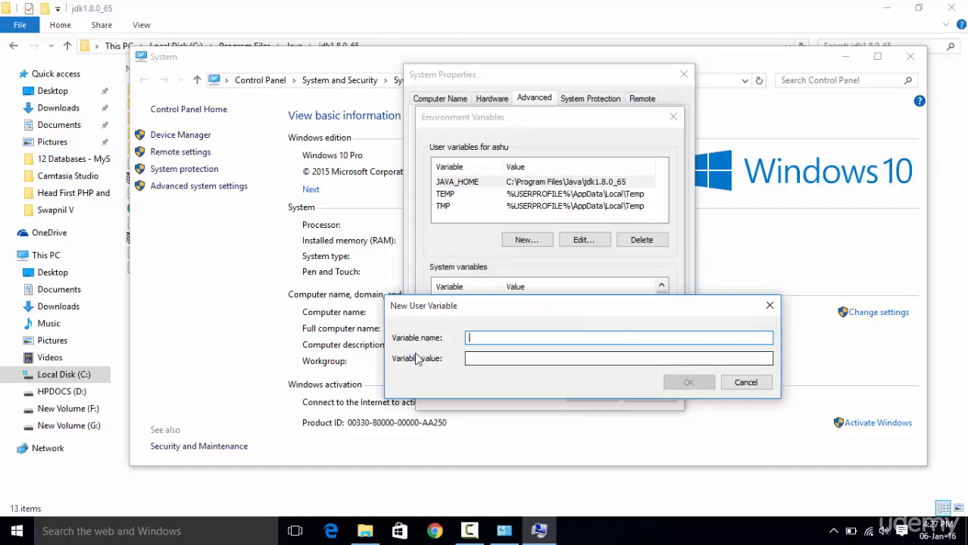
left_click(476, 359)
right_click(476, 359)
left_click(504, 238)
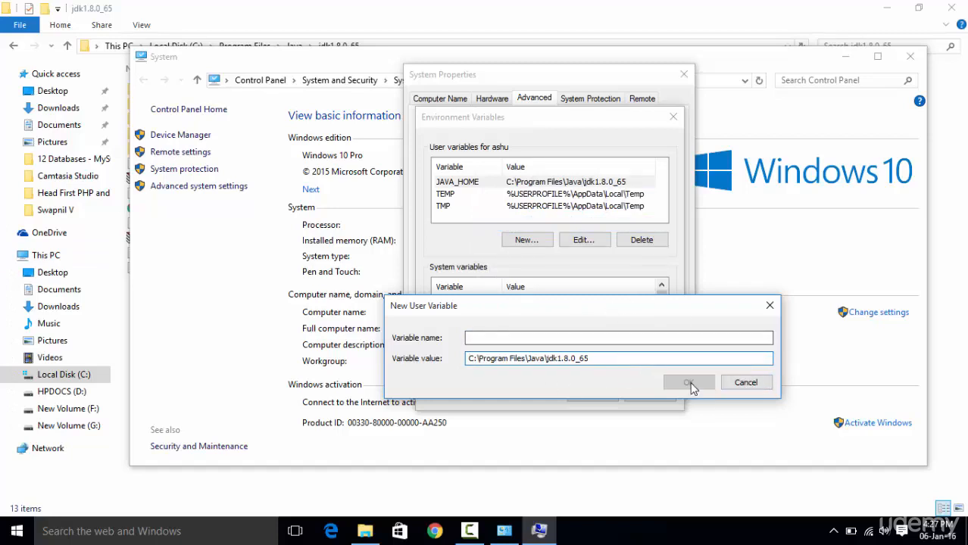
left_click(746, 382)
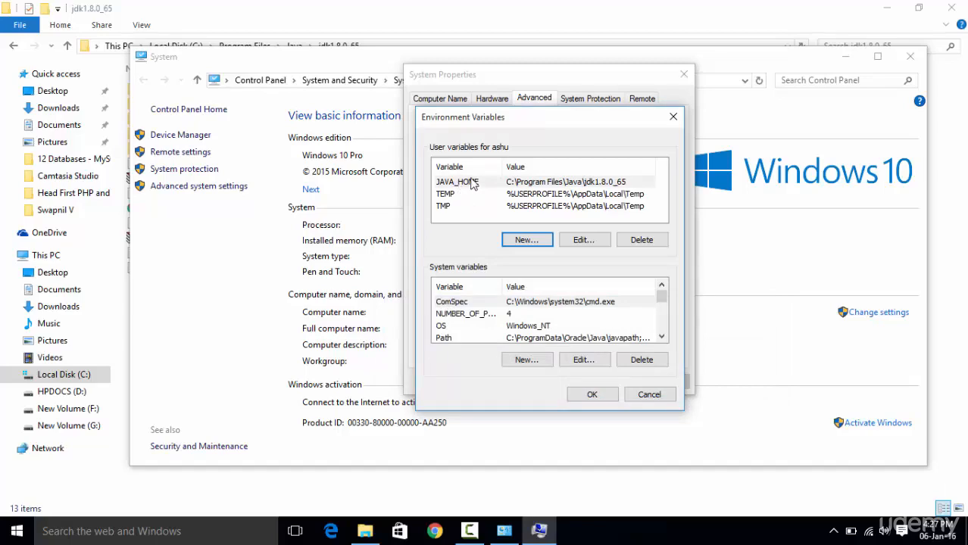
Step: Close the Environment Variables and System Properties dialogs, along with the System and File Explorer windows
left_click_drag(500, 123, 514, 106)
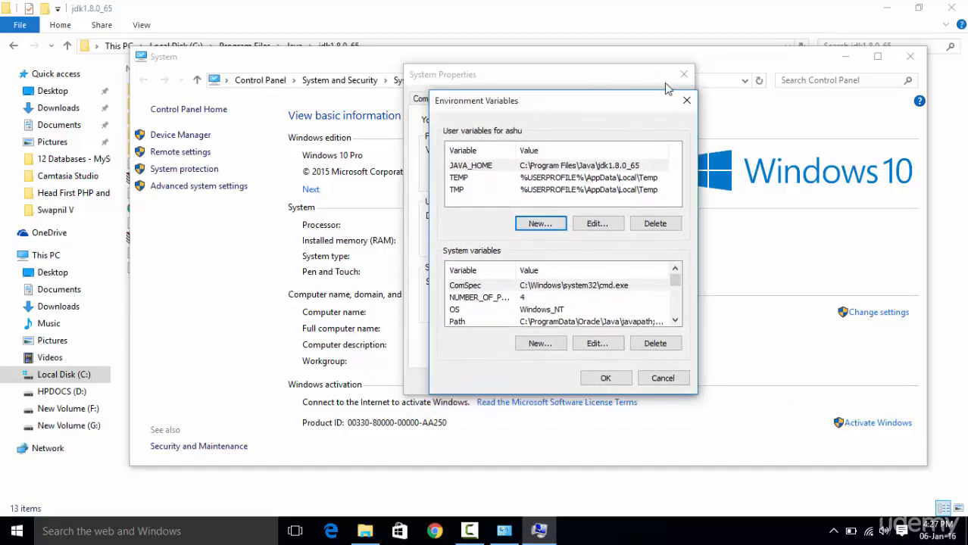
left_click(687, 100)
left_click(683, 74)
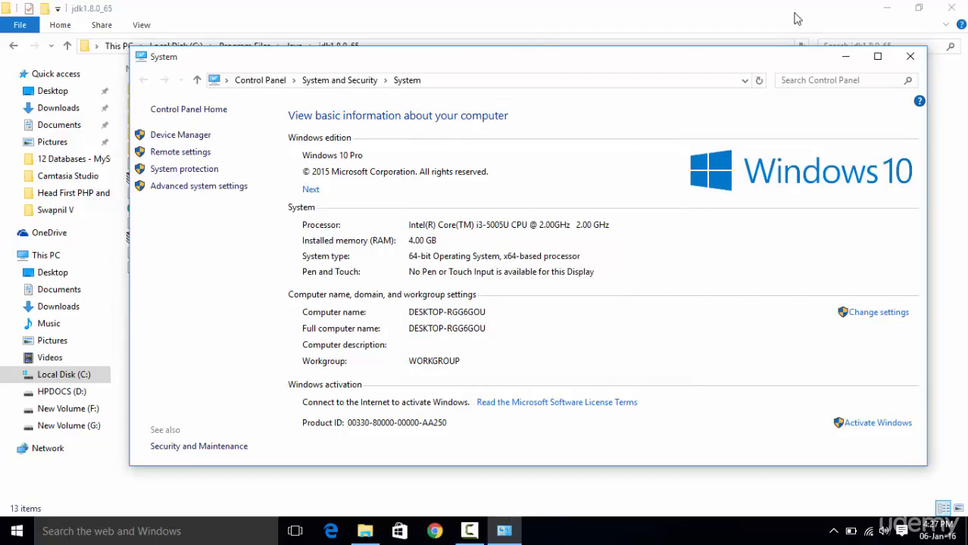
left_click(908, 57)
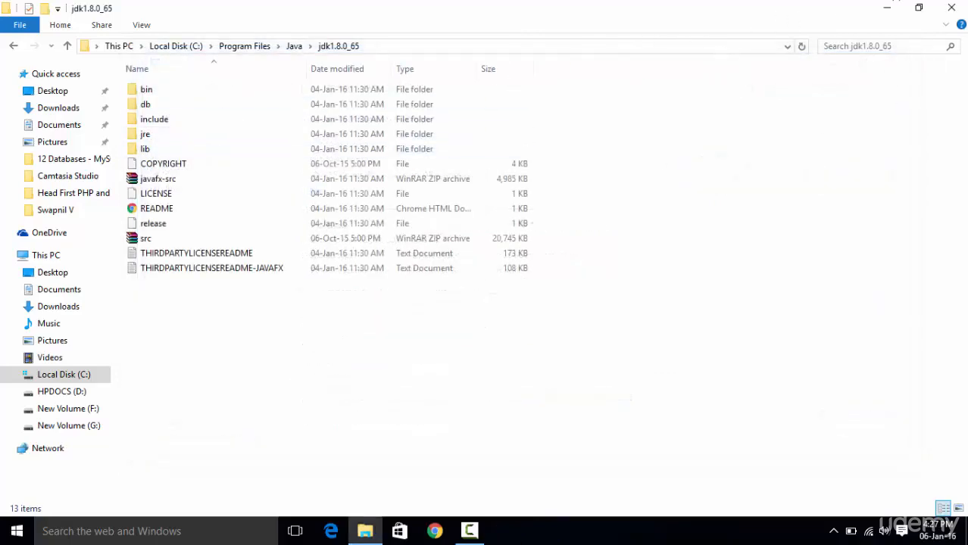
left_click(952, 8)
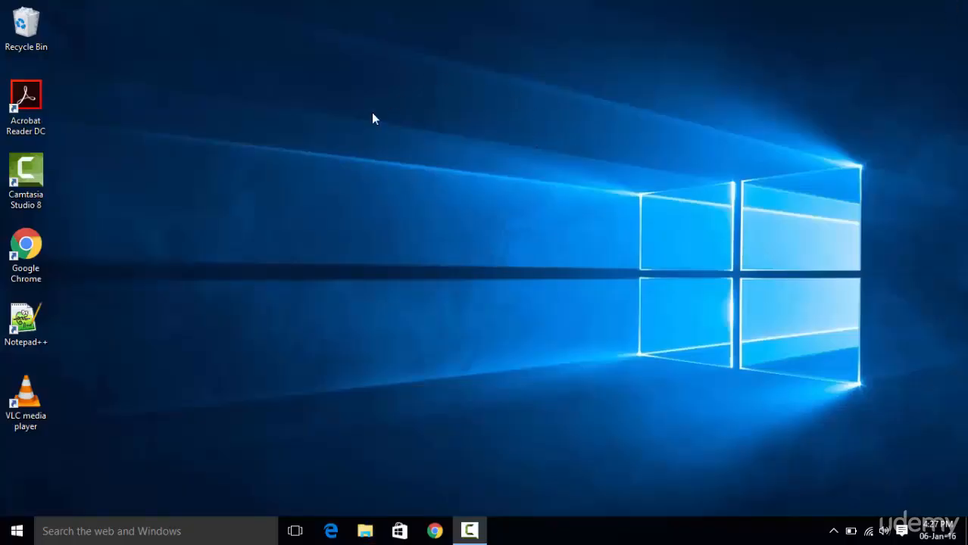
Step: Launch Google Chrome, add a second new tab, and return to the first one
left_click(435, 532)
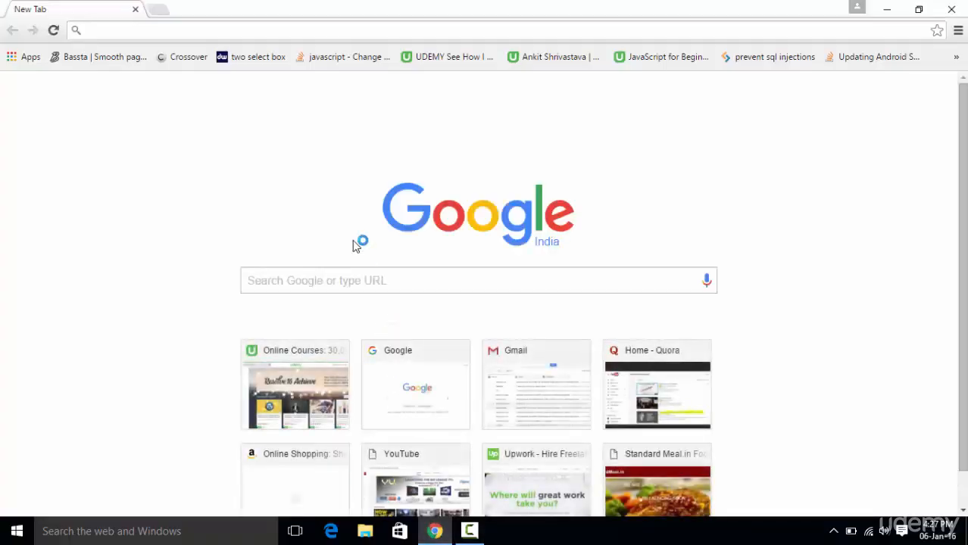
left_click(158, 9)
left_click(106, 12)
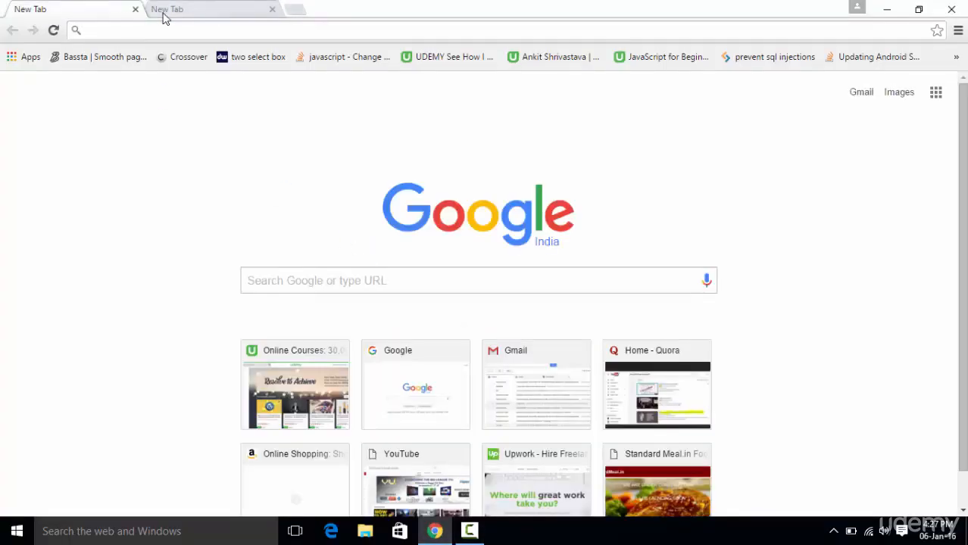